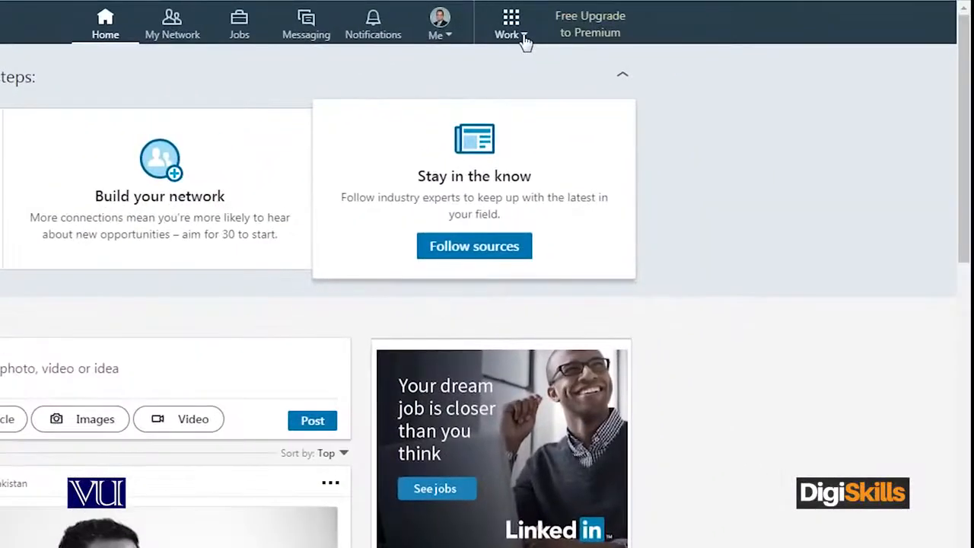
# Step: Open the job posting page from the list of LinkedIn products
pyautogui.click(523, 38)
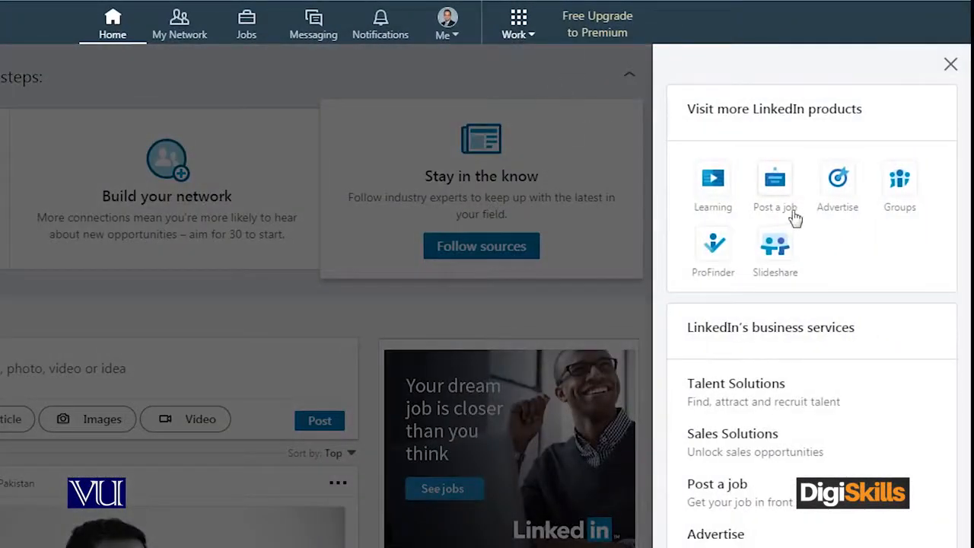
pyautogui.click(782, 194)
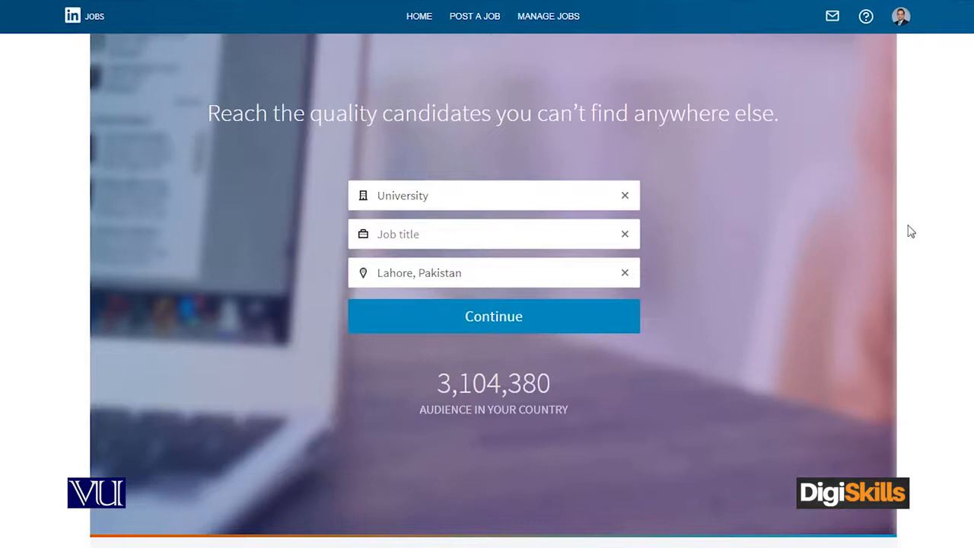
# Step: Look through the job posting page's benefits sections and examine the audience figure for the country
pyautogui.scroll(-5, 792, 274)
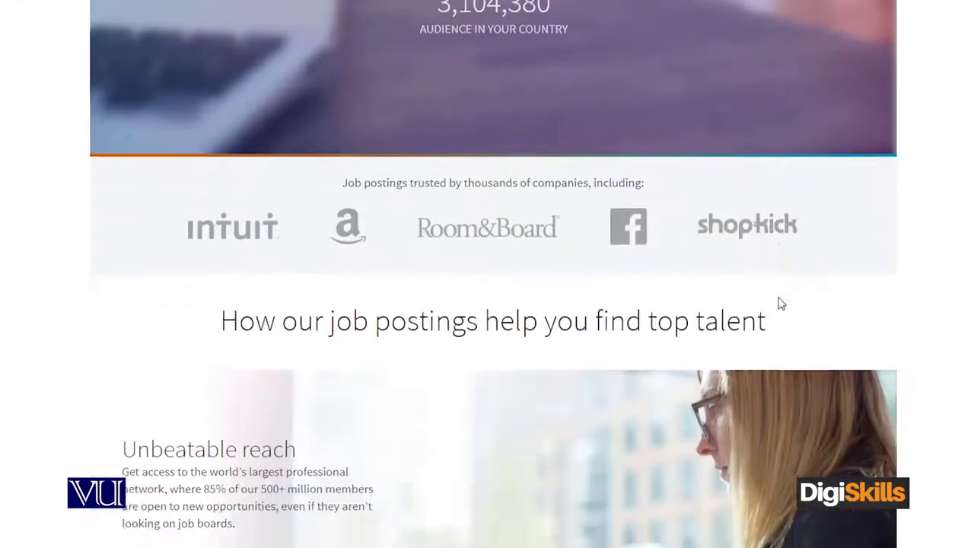
pyautogui.scroll(-5, 780, 272)
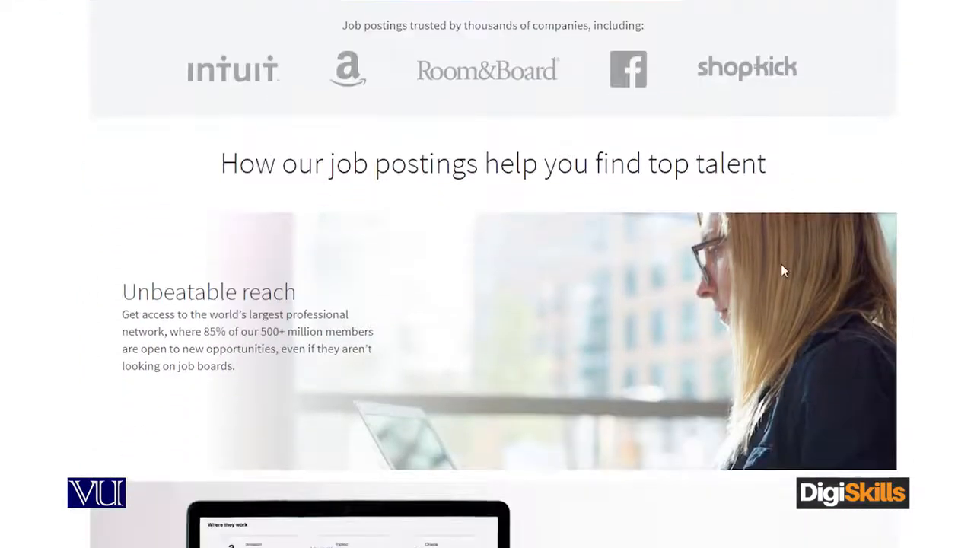
pyautogui.scroll(-4, 782, 269)
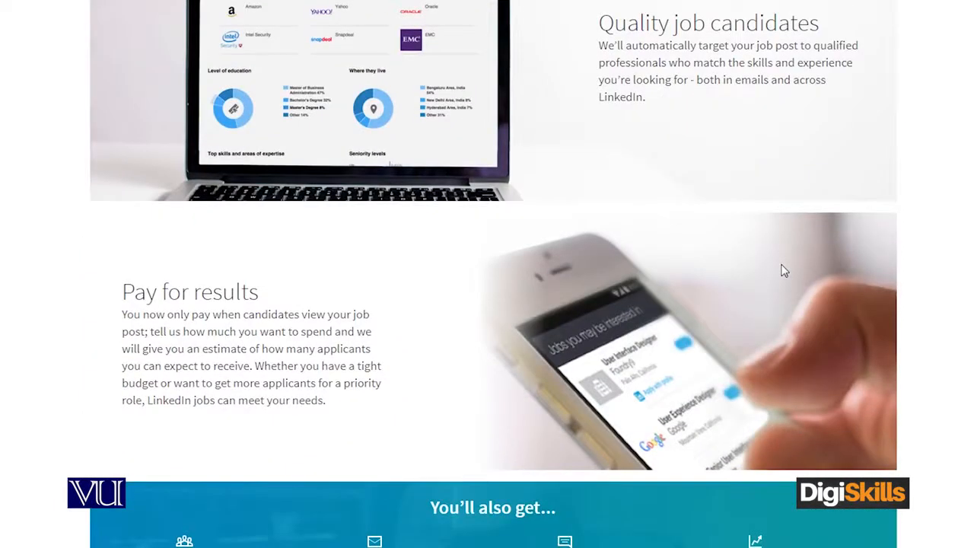
pyautogui.scroll(5, 781, 272)
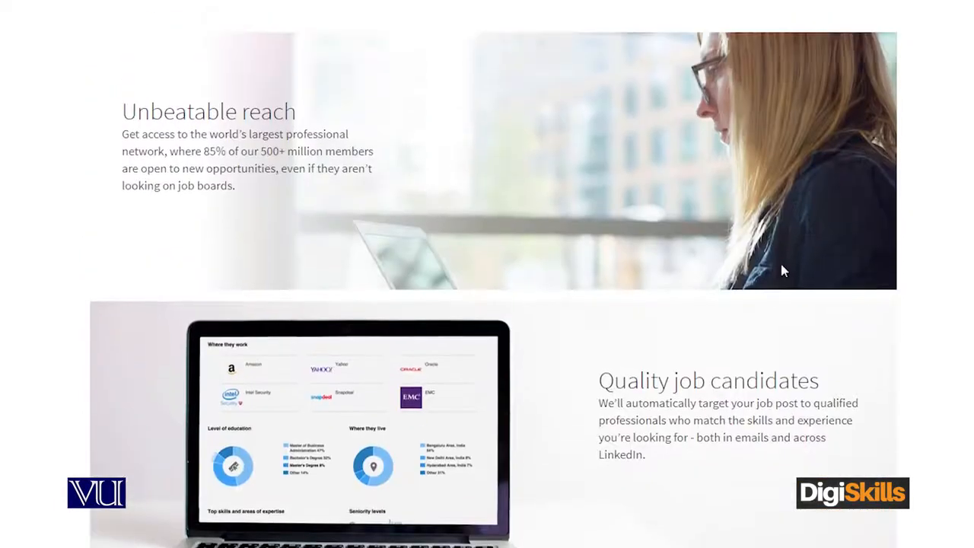
pyautogui.scroll(4, 784, 271)
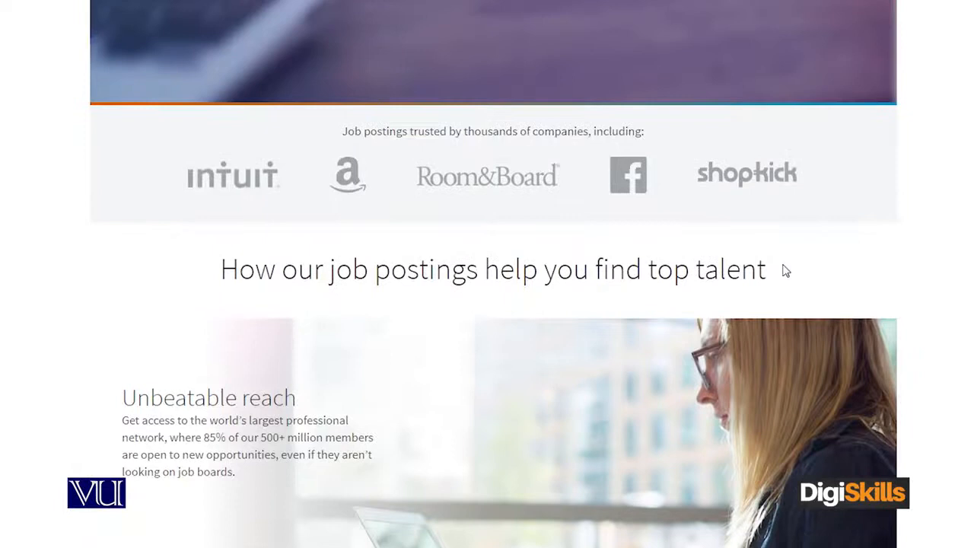
pyautogui.scroll(5, 785, 271)
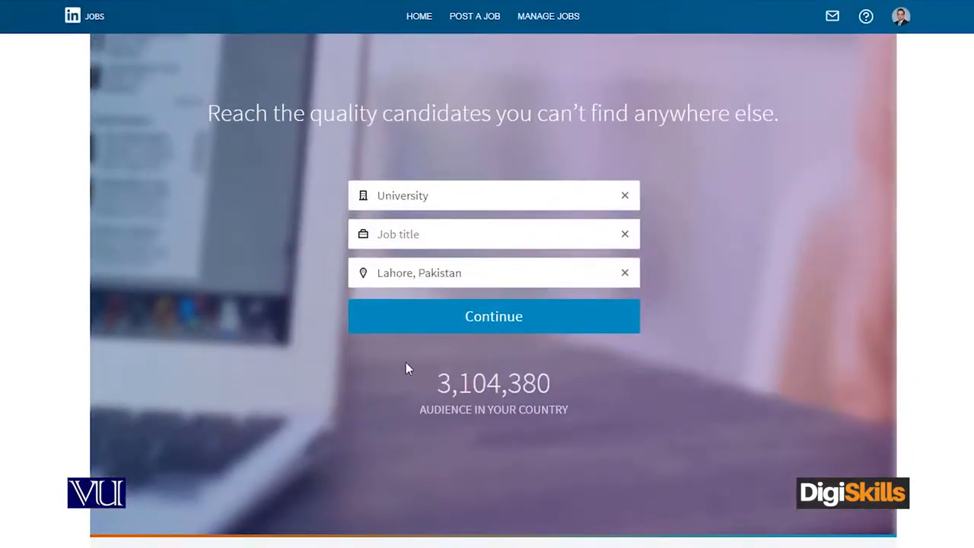
pyautogui.moveTo(431, 382); pyautogui.dragTo(553, 382)
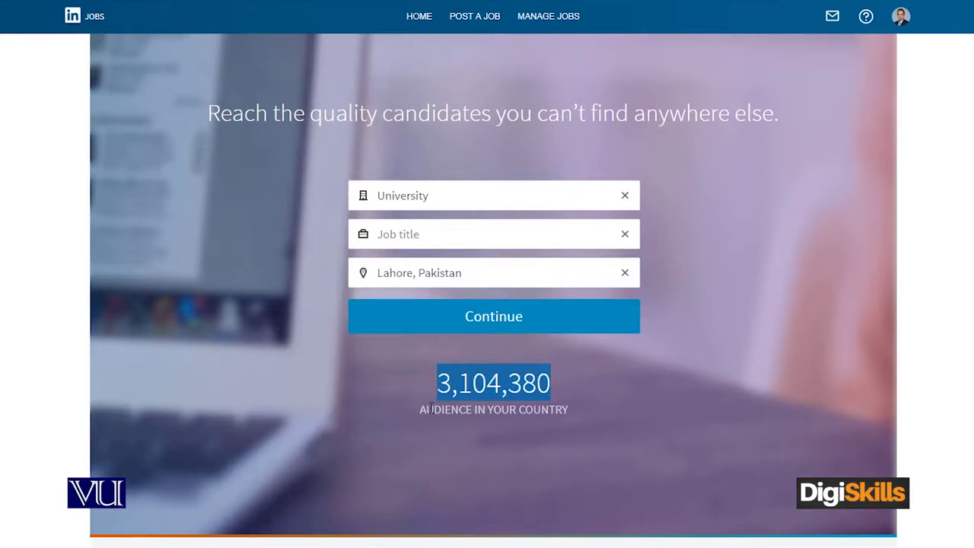
# Step: Replace the company on the job posting form with the suggested entry Yasir Ki Company
pyautogui.click(436, 195)
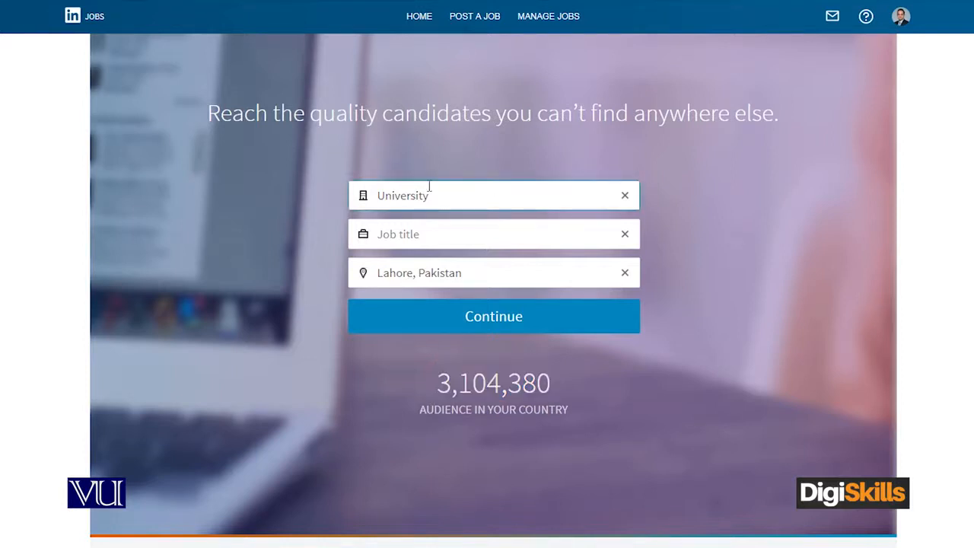
pyautogui.moveTo(447, 192); pyautogui.dragTo(265, 191)
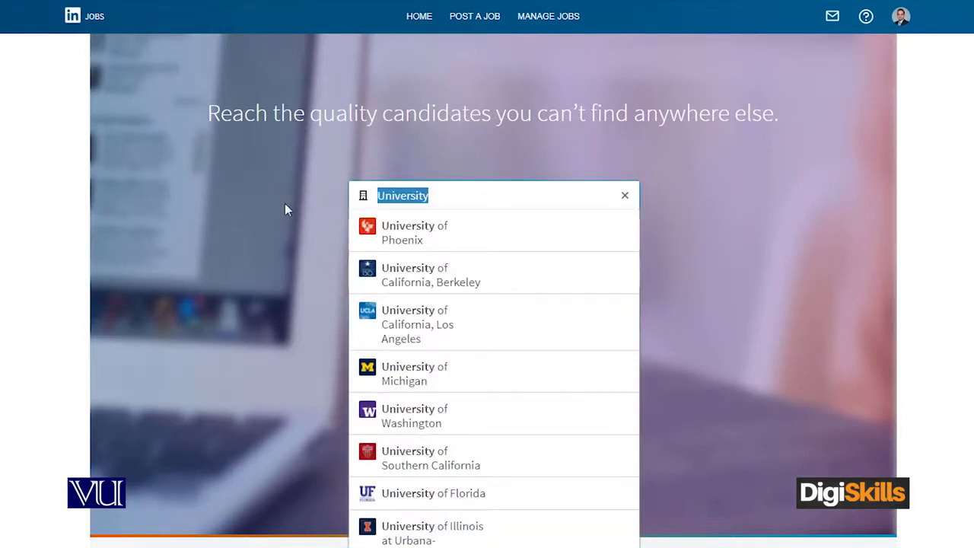
pyautogui.press('BackSpace')
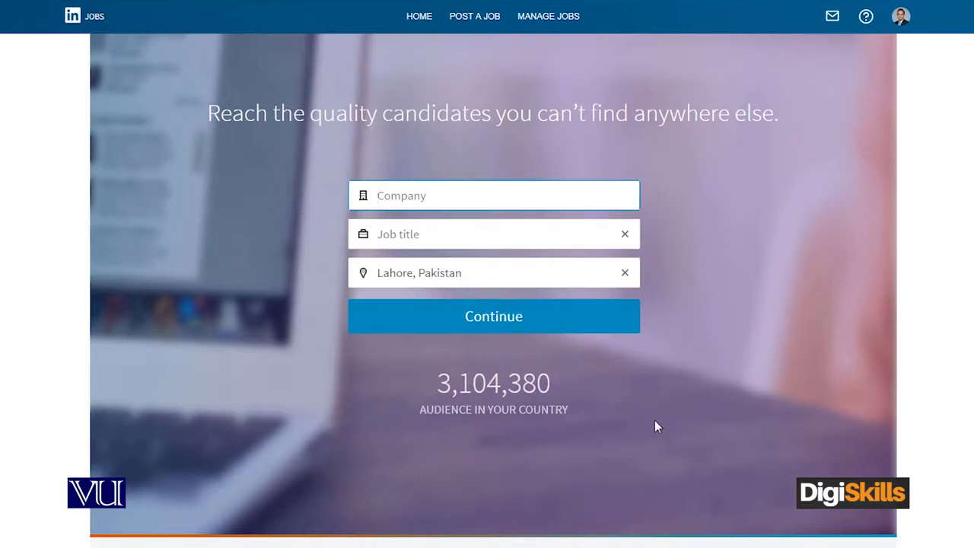
pyautogui.write('Yasir Ki Companu')
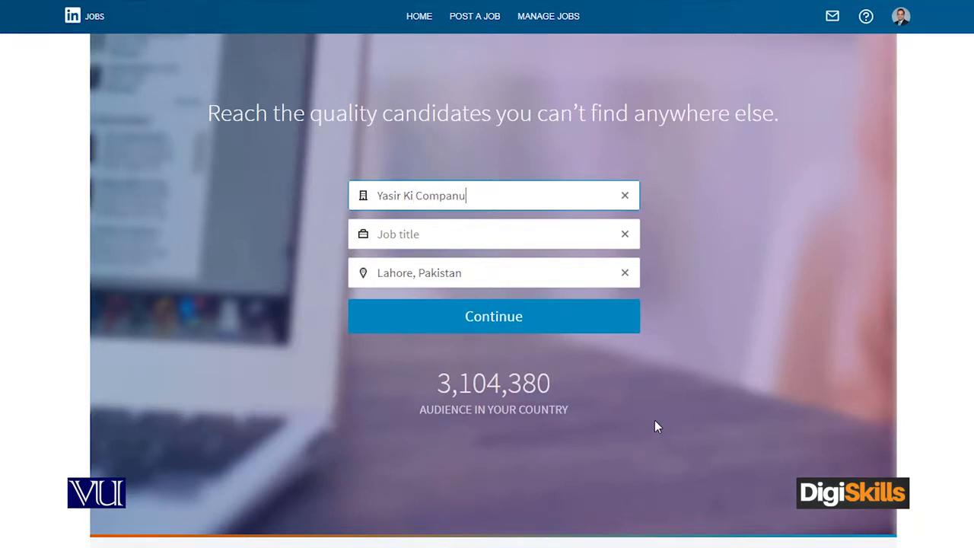
pyautogui.press('BackSpace')
pyautogui.write('y')
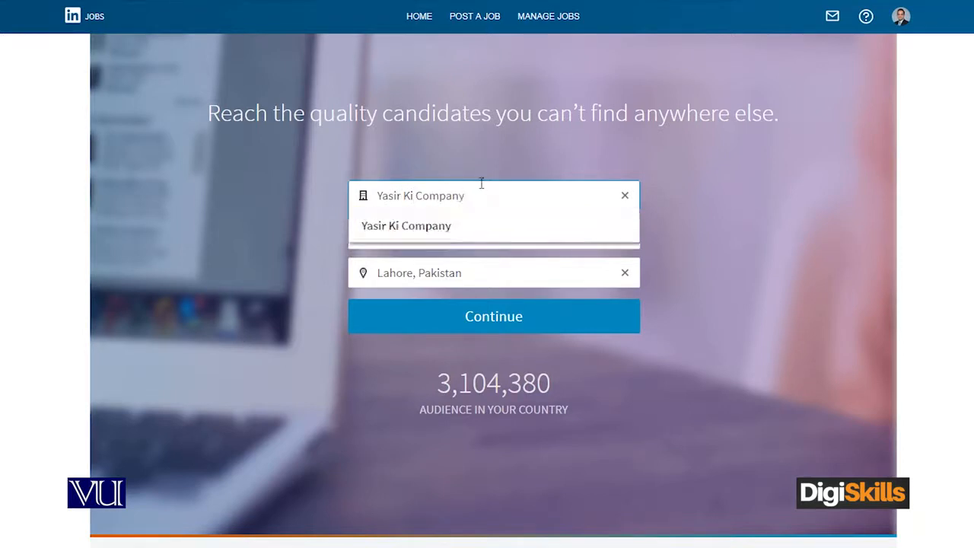
pyautogui.click(427, 238)
# Step: Set the job title to the suggested Digital Marketing Intern, keep Lahore, Pakistan as the location, and continue to the job details
pyautogui.click(429, 231)
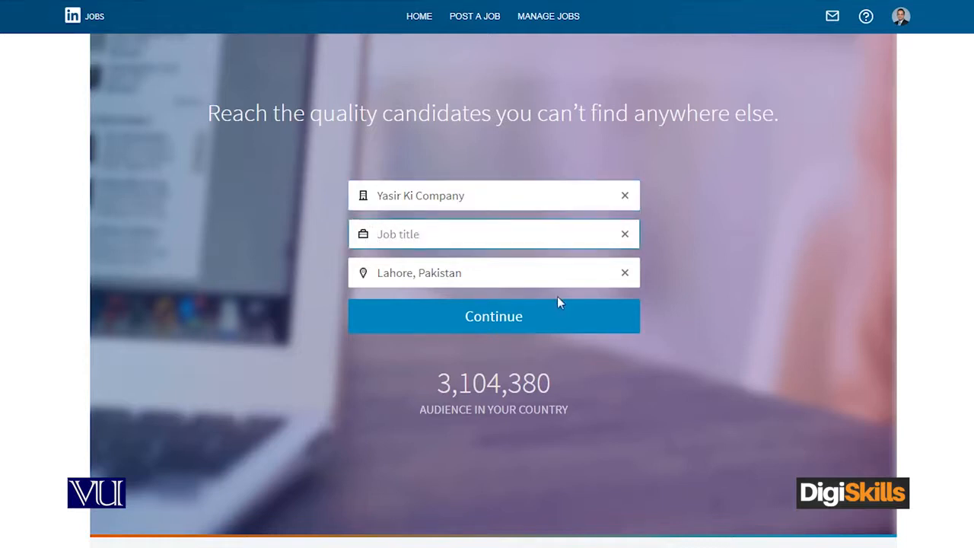
pyautogui.write('Digital MArketing')
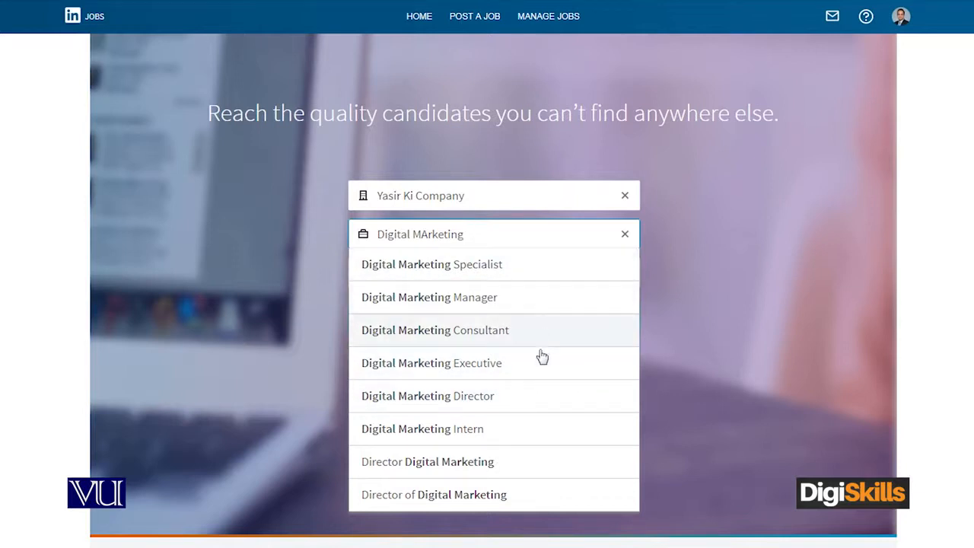
pyautogui.click(469, 431)
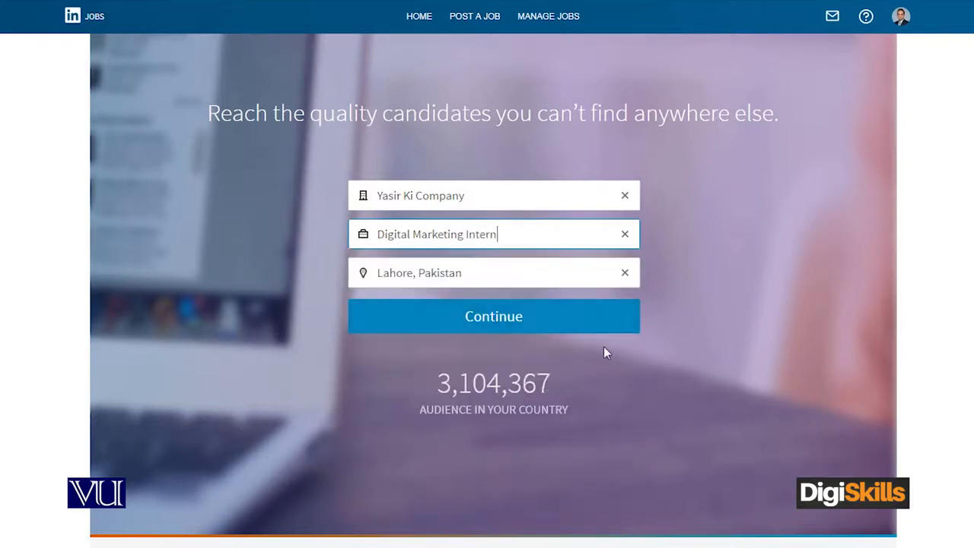
pyautogui.moveTo(484, 274); pyautogui.dragTo(370, 274)
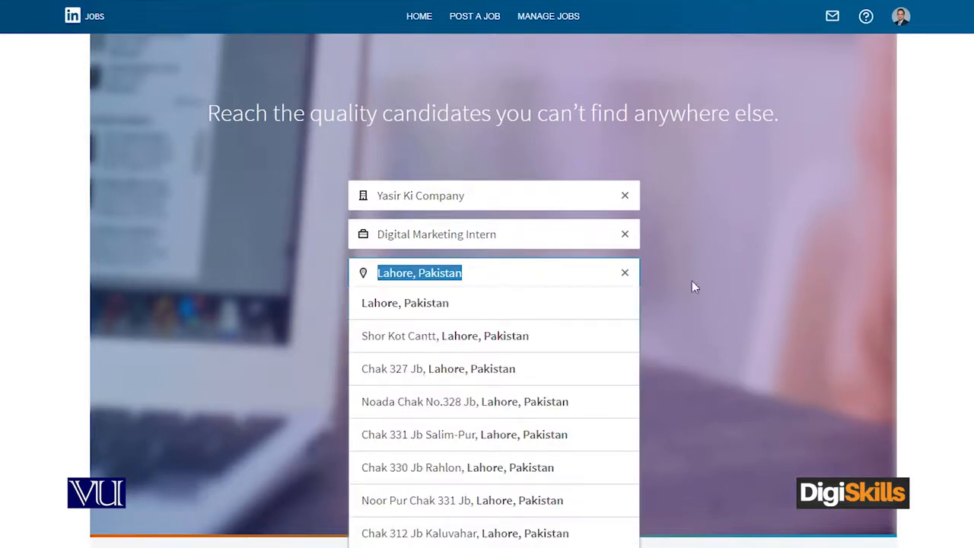
pyautogui.click(741, 307)
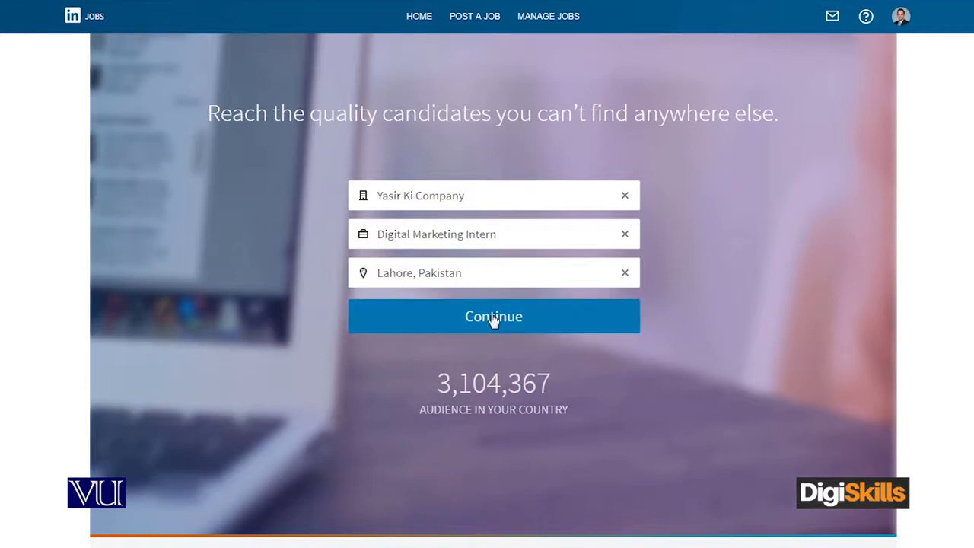
pyautogui.click(493, 317)
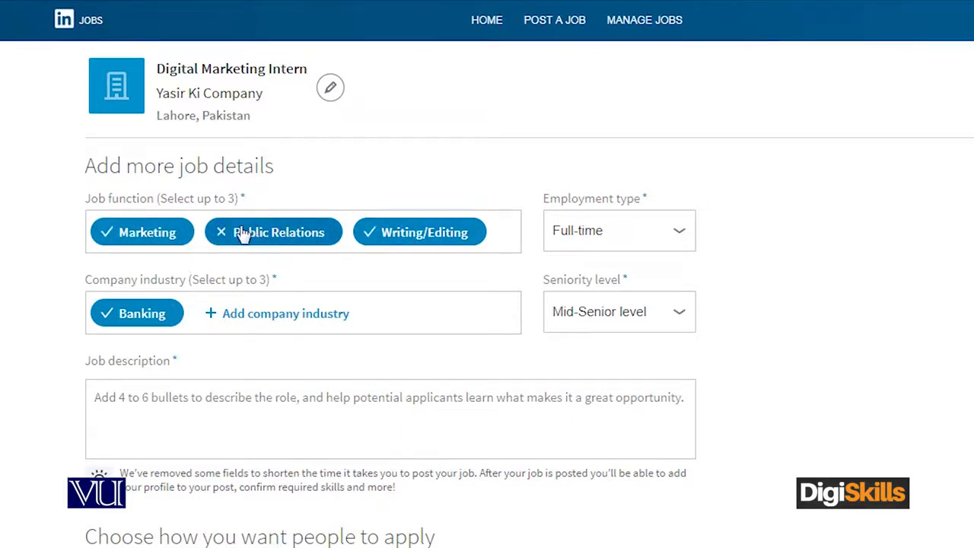
# Step: Replace the Writing/Editing job function with Advertising
pyautogui.click(368, 237)
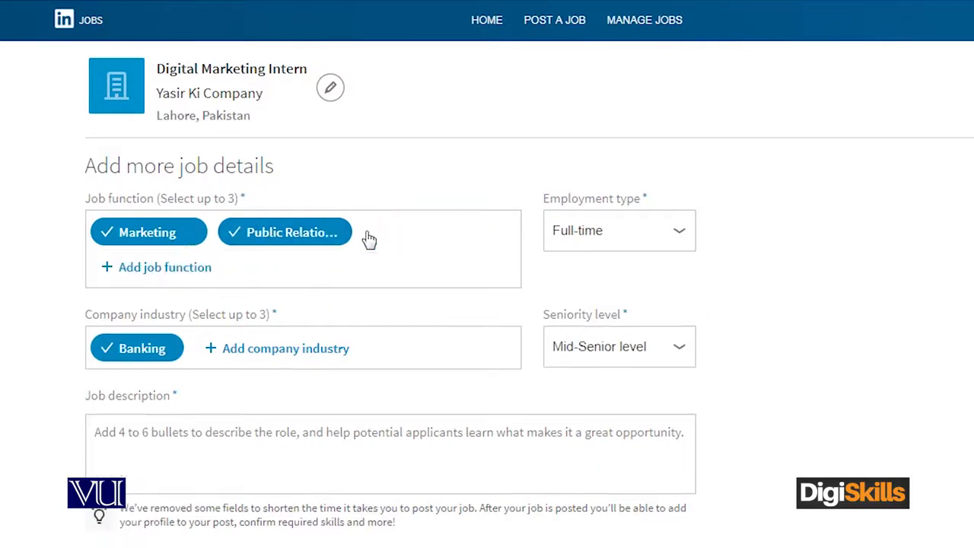
pyautogui.click(202, 268)
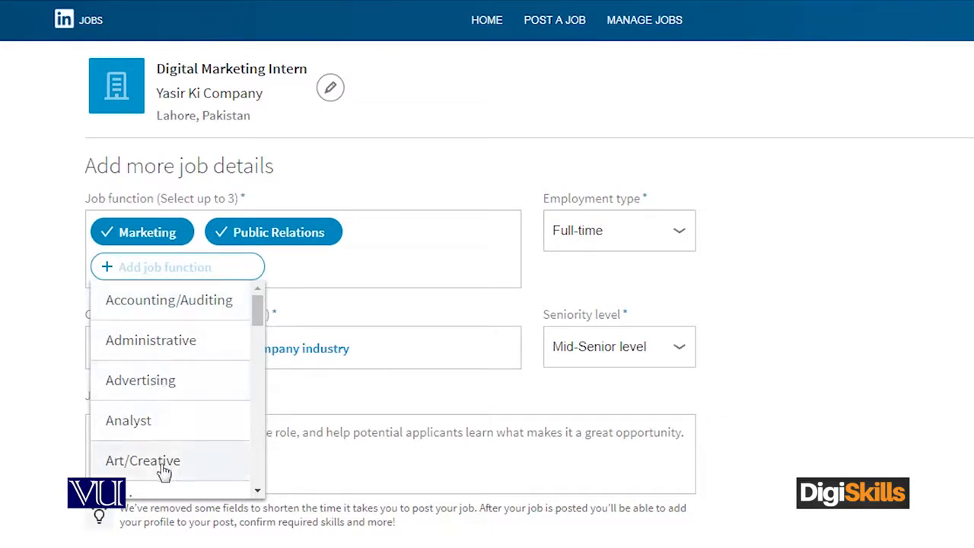
pyautogui.click(152, 393)
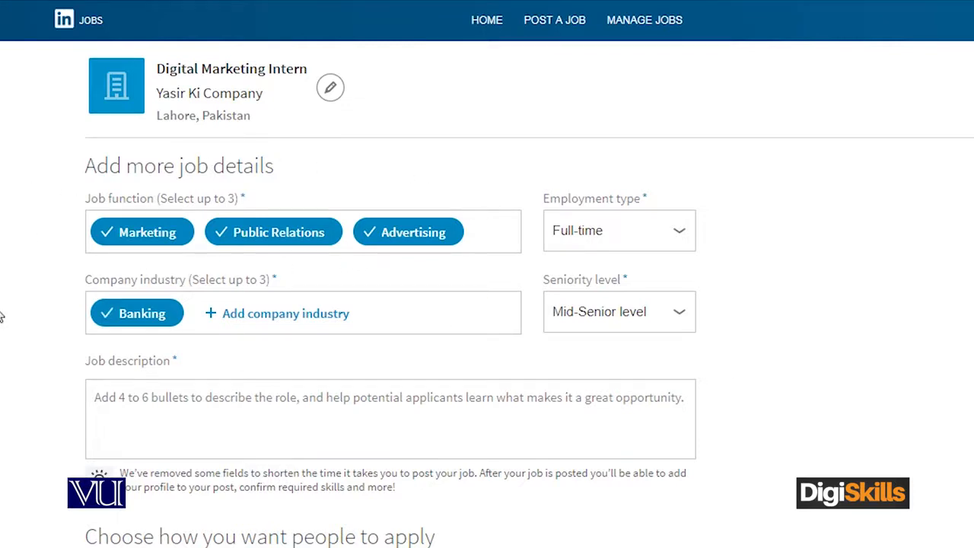
# Step: Set both the employment type and the seniority level to Internship
pyautogui.scroll(-1, 23, 302)
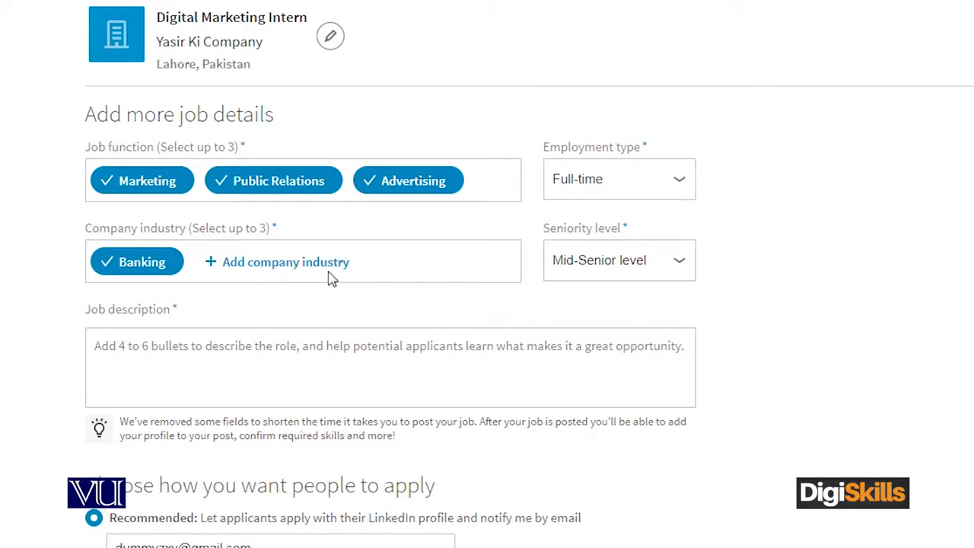
pyautogui.click(637, 180)
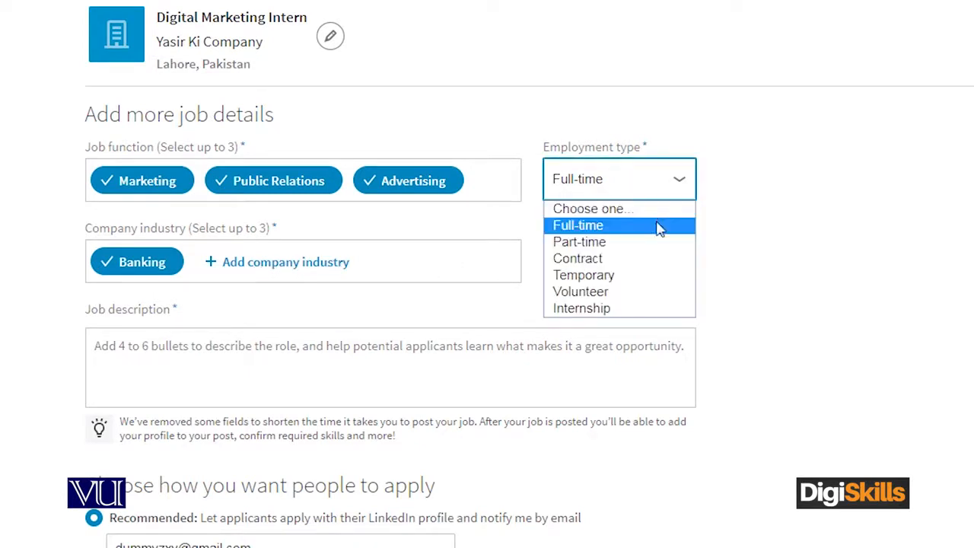
pyautogui.click(637, 311)
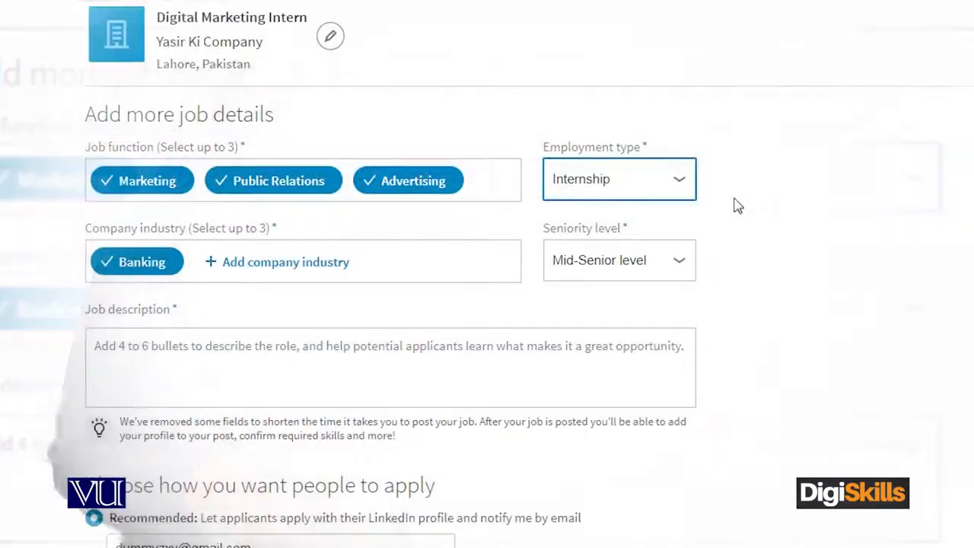
pyautogui.click(642, 264)
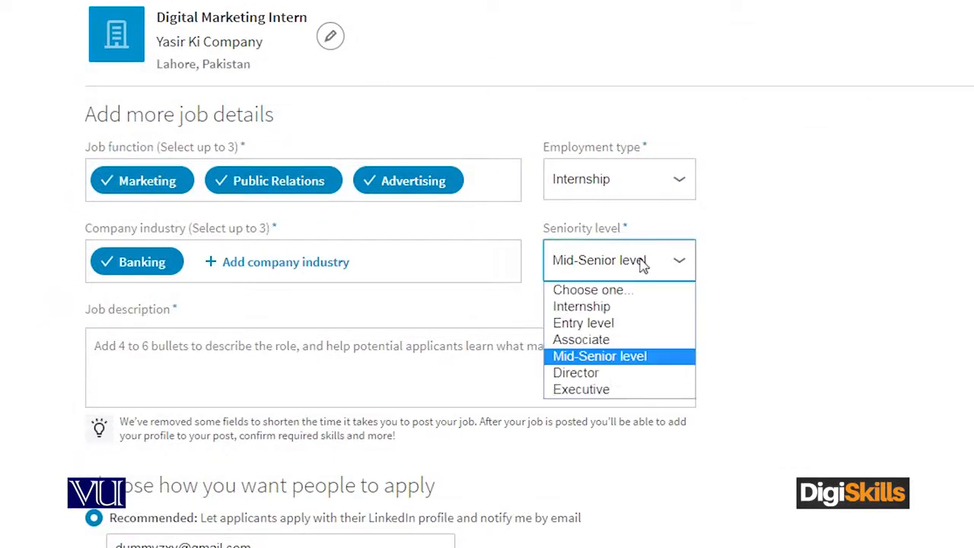
pyautogui.click(632, 311)
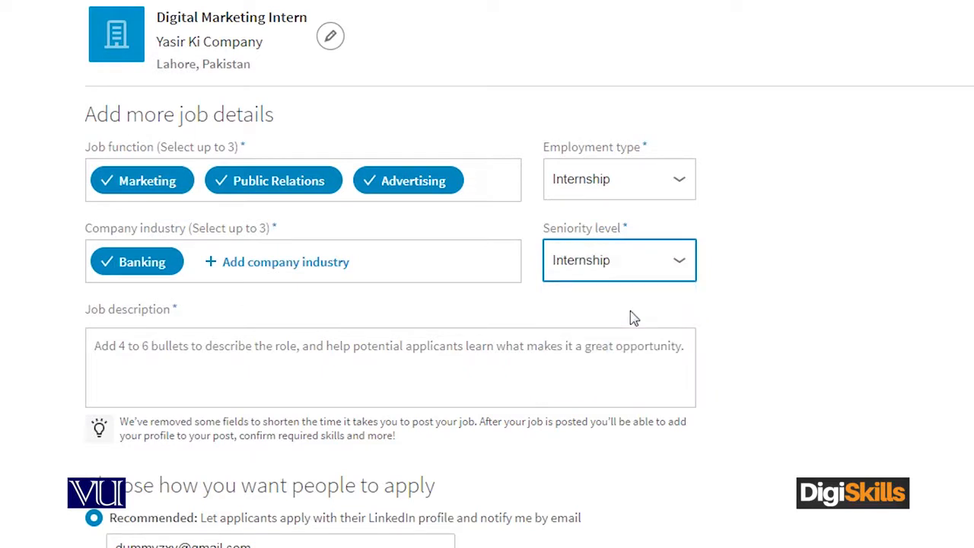
pyautogui.click(522, 362)
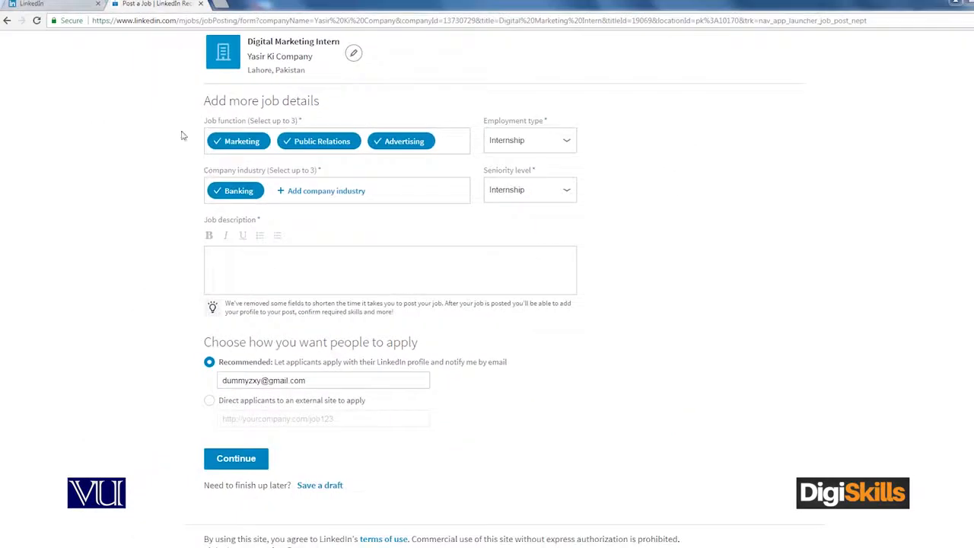
# Step: Return to the initial job form, change the job title to Digital Marketing Specialist, and continue to the job details
pyautogui.click(9, 22)
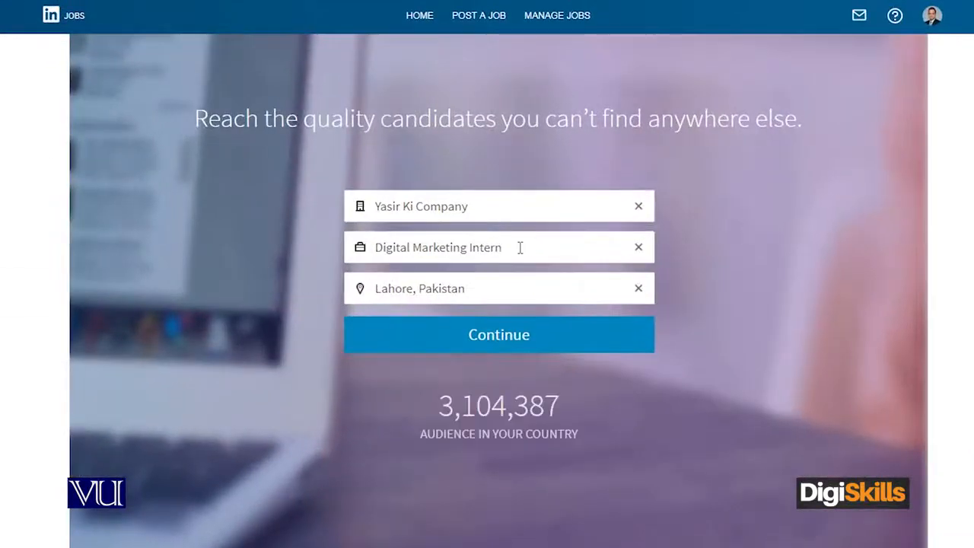
pyautogui.click(520, 247)
pyautogui.press('BackSpace')
pyautogui.press('BackSpace')
pyautogui.press('BackSpace')
pyautogui.press('BackSpace')
pyautogui.press('BackSpace')
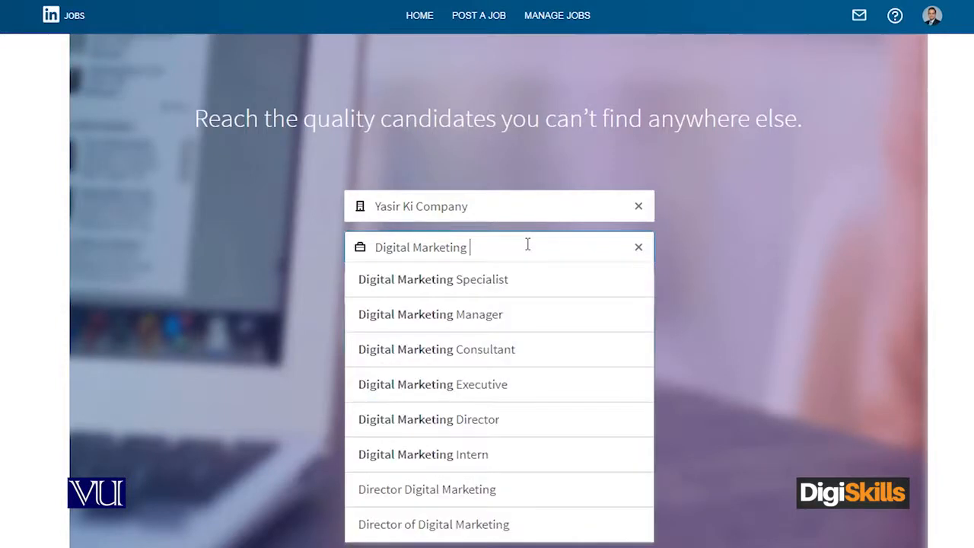
pyautogui.press('Down')
pyautogui.click(511, 279)
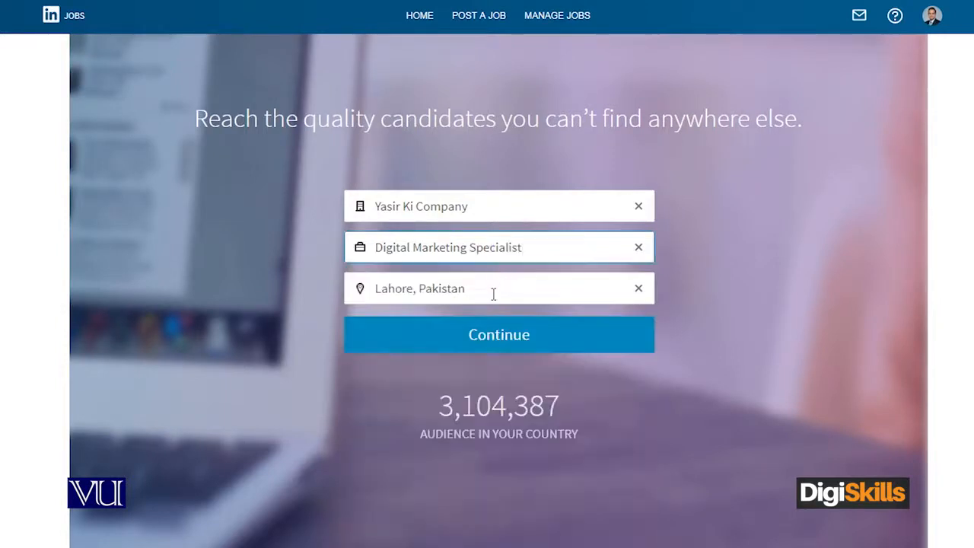
pyautogui.click(521, 344)
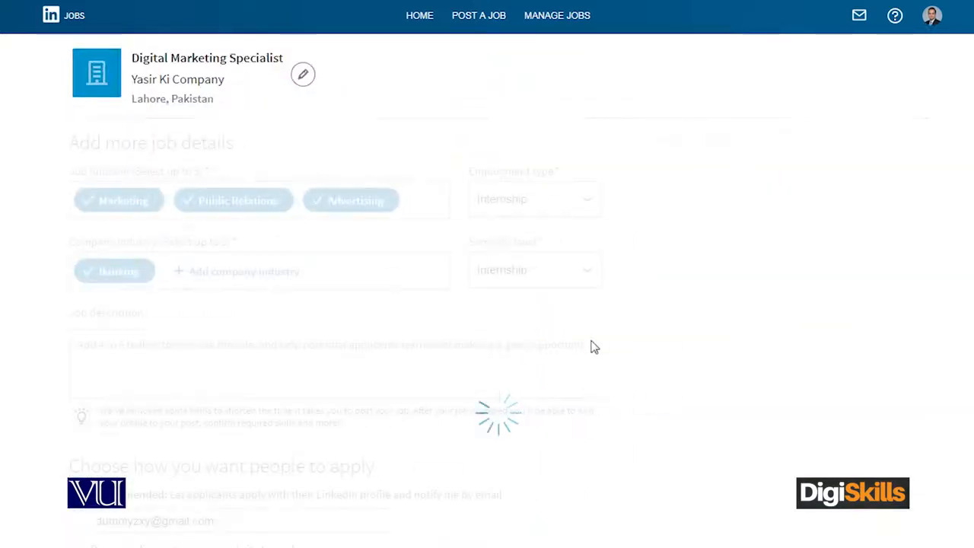